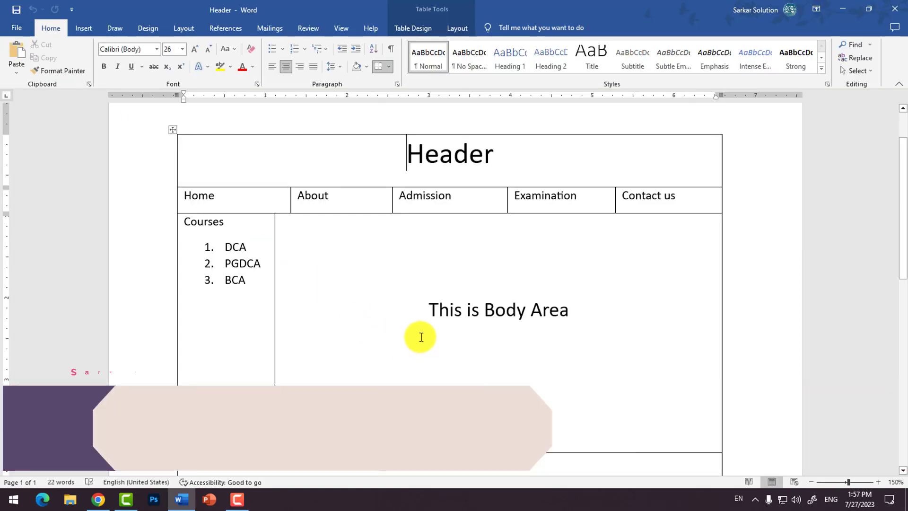
- Scroll down to the table's footer row reading 'Developed By- ABC 2023'
{"action": "scroll", "coordinate": [417, 327], "scroll_direction": "down", "scroll_amount": 5}
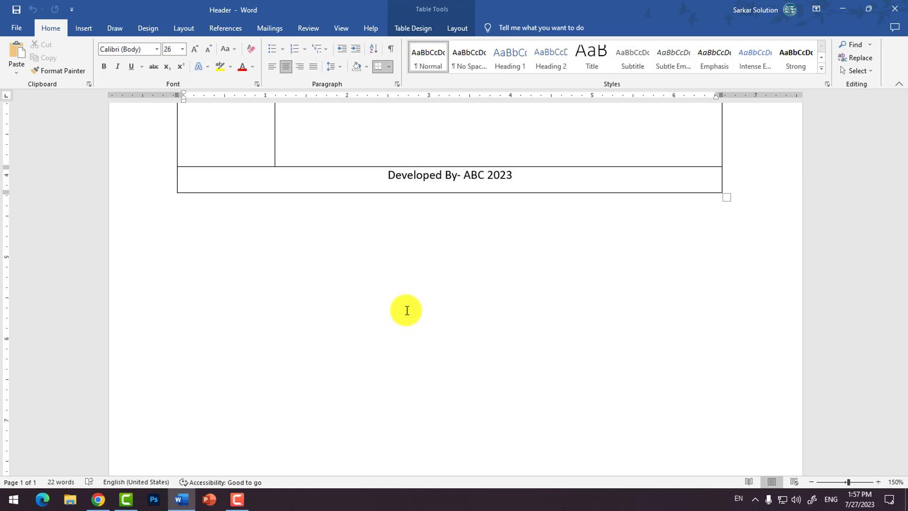
{"action": "left_click", "coordinate": [350, 280]}
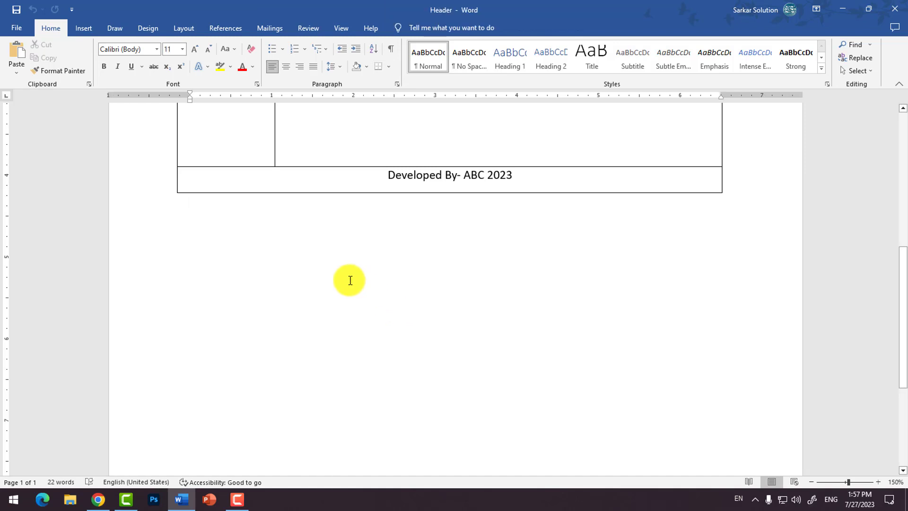
{"action": "scroll", "coordinate": [349, 279], "scroll_direction": "up", "scroll_amount": 5}
{"action": "scroll", "coordinate": [334, 256], "scroll_direction": "up", "scroll_amount": 3}
{"action": "scroll", "coordinate": [318, 239], "scroll_direction": "down", "scroll_amount": 3}
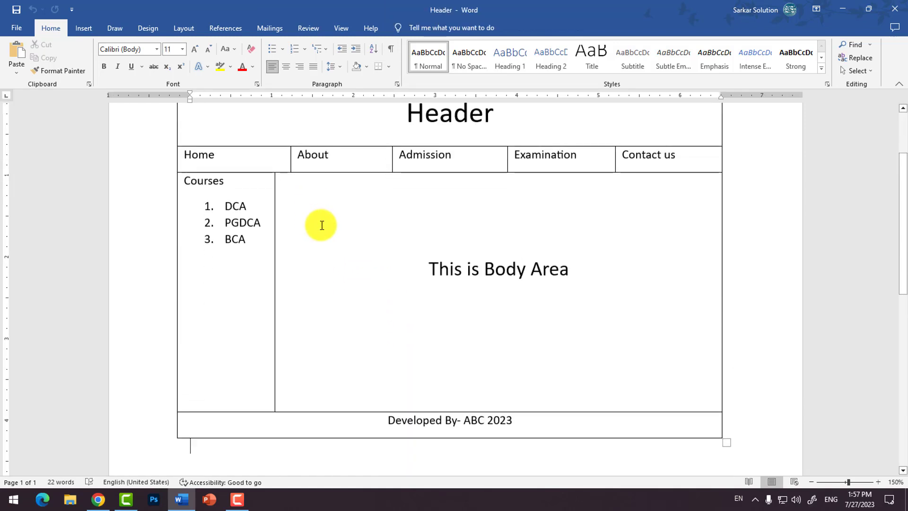
{"action": "scroll", "coordinate": [320, 226], "scroll_direction": "up", "scroll_amount": 2}
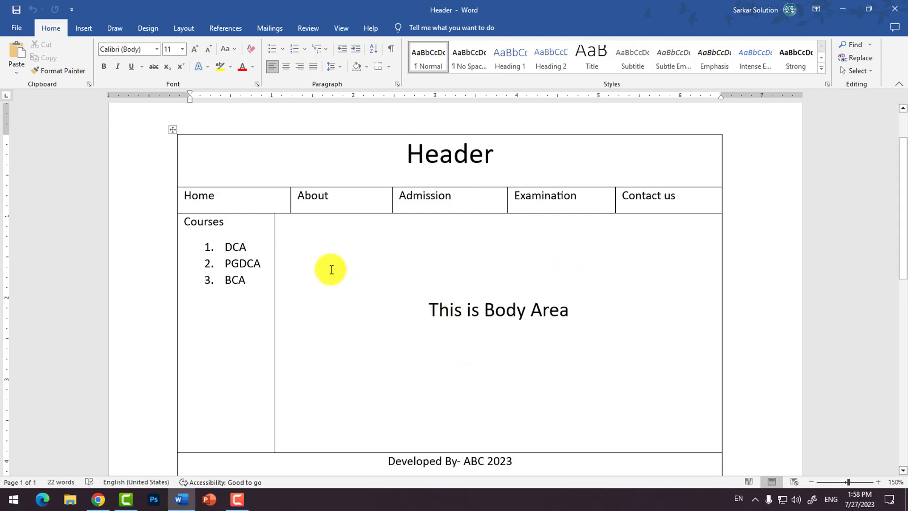
- Go to the Print screen, set Copies to 3, and check the printer list (Microsoft Print to PDF)
{"action": "left_click", "coordinate": [10, 28]}
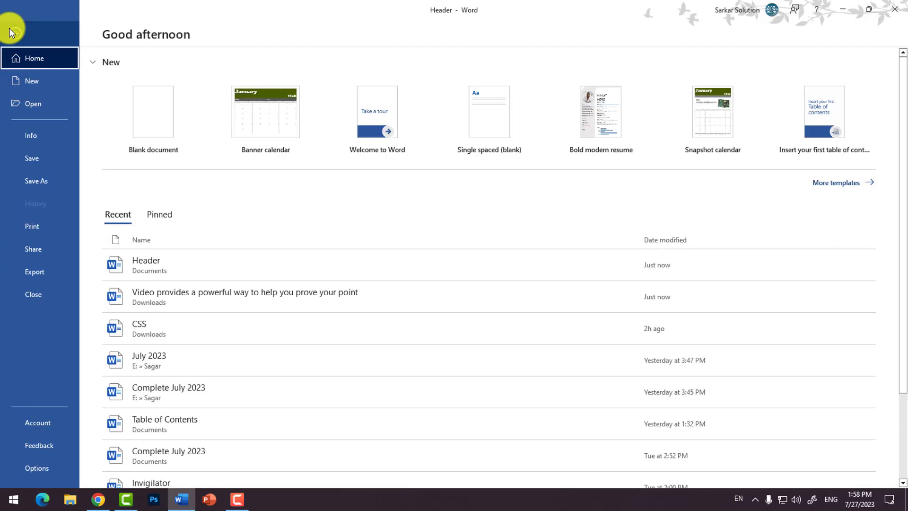
{"action": "left_click", "coordinate": [36, 230]}
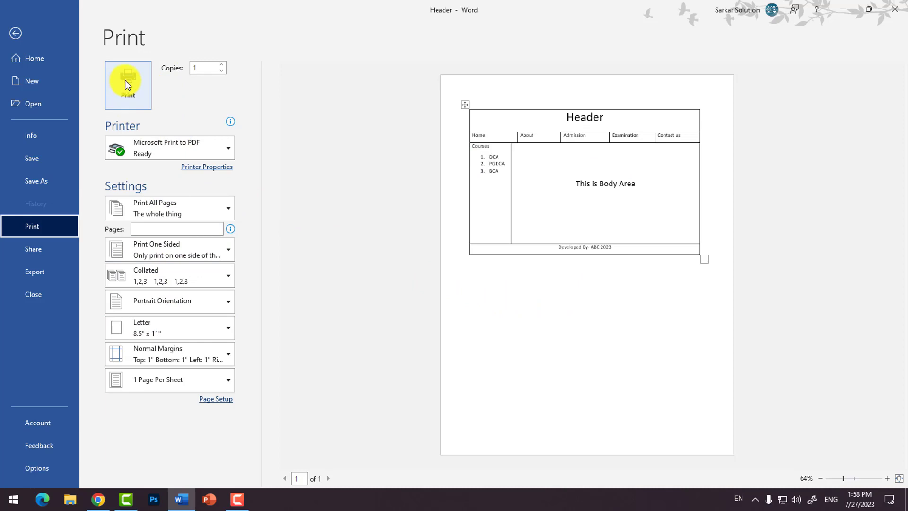
{"action": "left_click", "coordinate": [203, 70]}
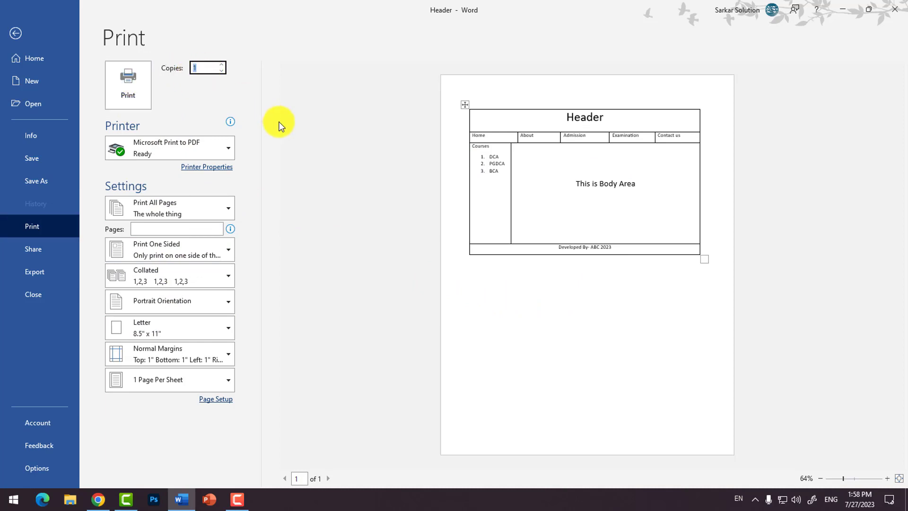
{"action": "type", "text": "3"}
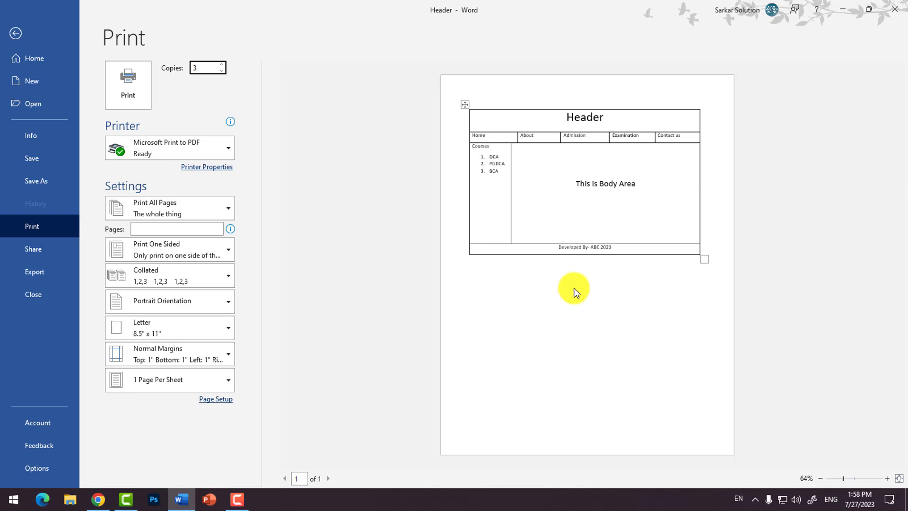
{"action": "left_click", "coordinate": [191, 148]}
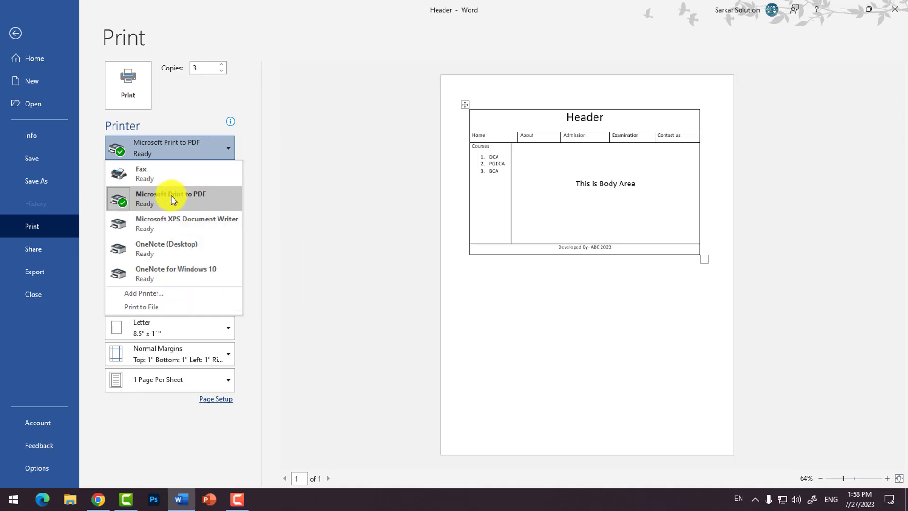
- Keep Microsoft Print to PDF, print the custom page range 1-5, and leave copies collated
{"action": "left_click", "coordinate": [172, 194]}
{"action": "left_click", "coordinate": [163, 213]}
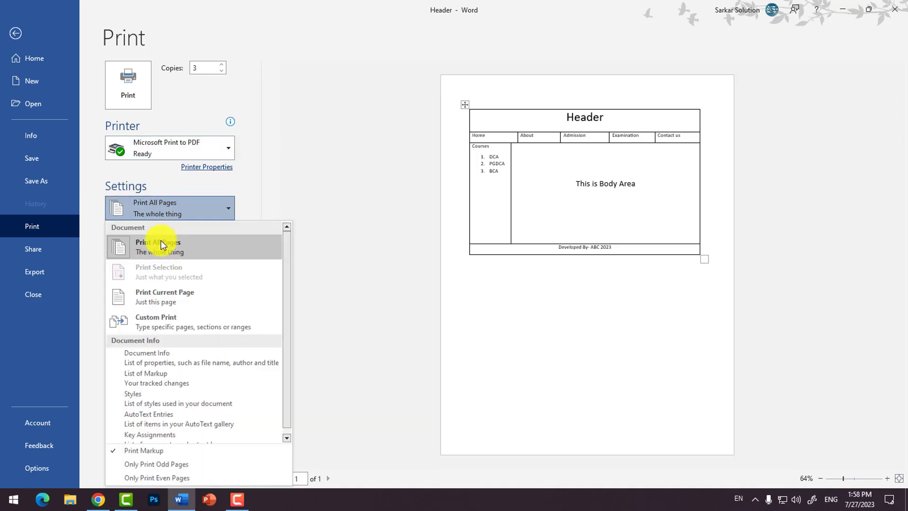
{"action": "left_click", "coordinate": [170, 207]}
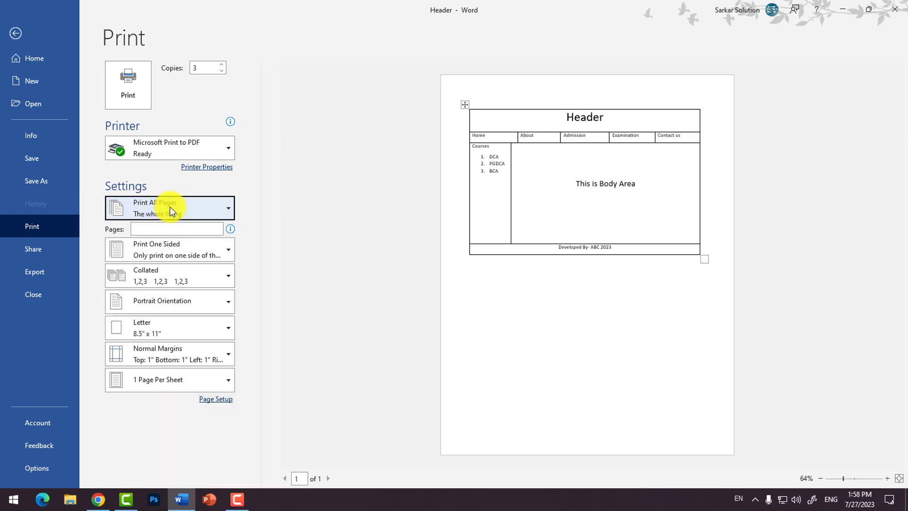
{"action": "left_click", "coordinate": [190, 230]}
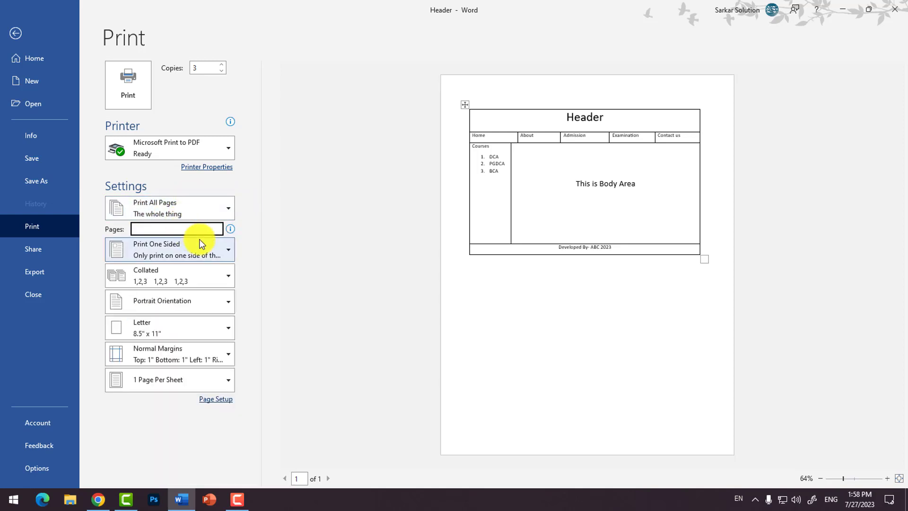
{"action": "type", "text": "1-5"}
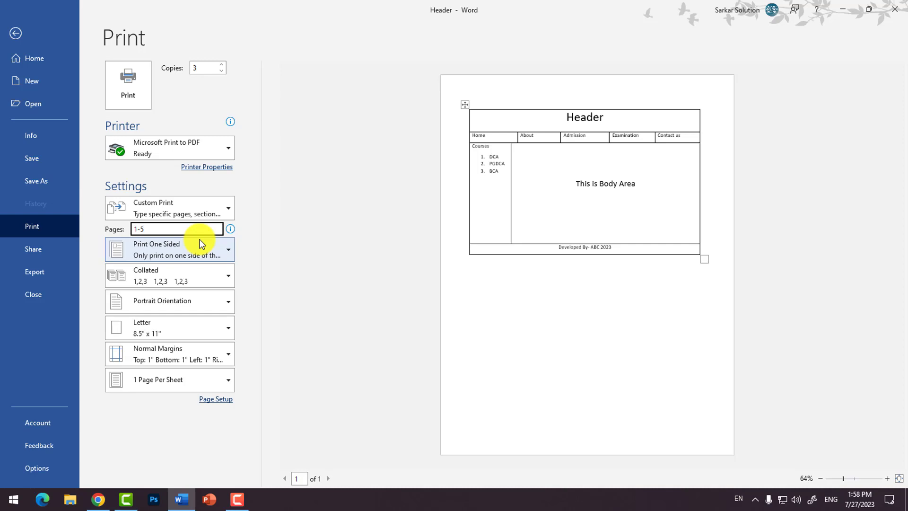
{"action": "mouse_move", "coordinate": [230, 229]}
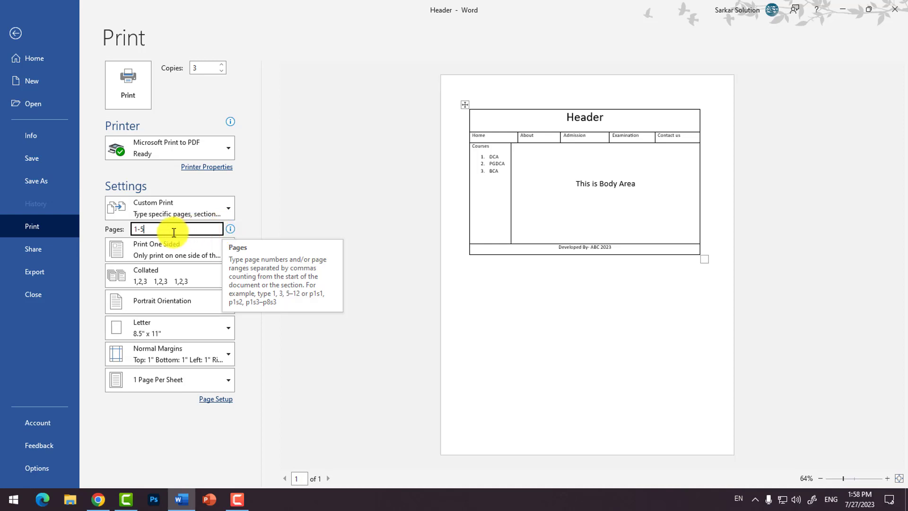
{"action": "left_click", "coordinate": [158, 278]}
{"action": "left_click", "coordinate": [152, 298]}
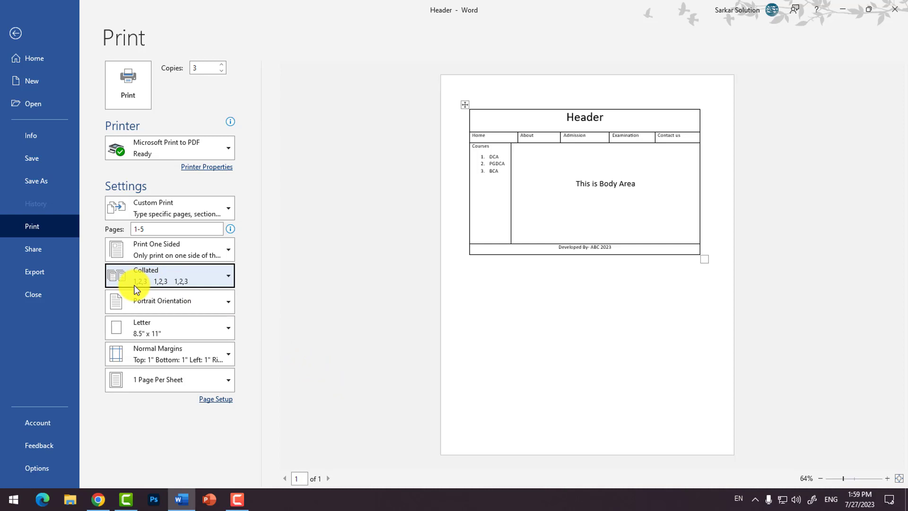
- Keep copies collated, try Landscape orientation, then return to Portrait on Letter paper
{"action": "left_click", "coordinate": [160, 278]}
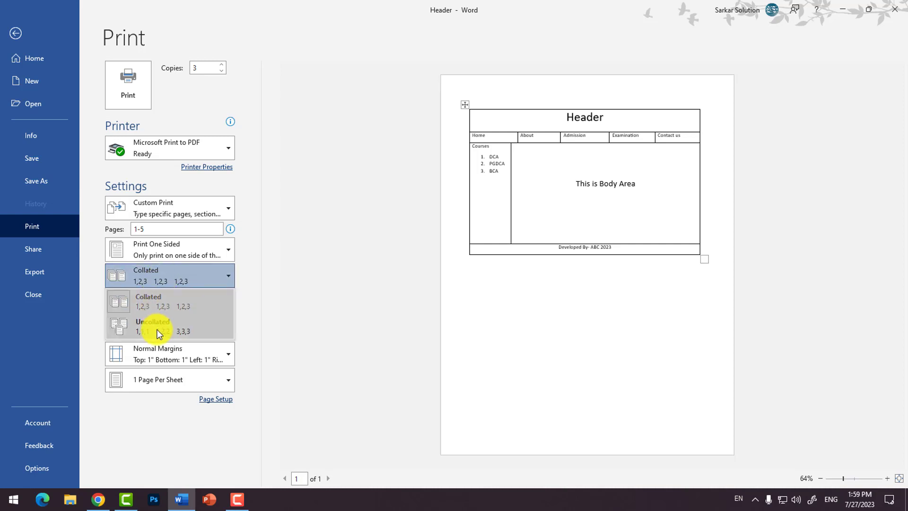
{"action": "left_click", "coordinate": [155, 272]}
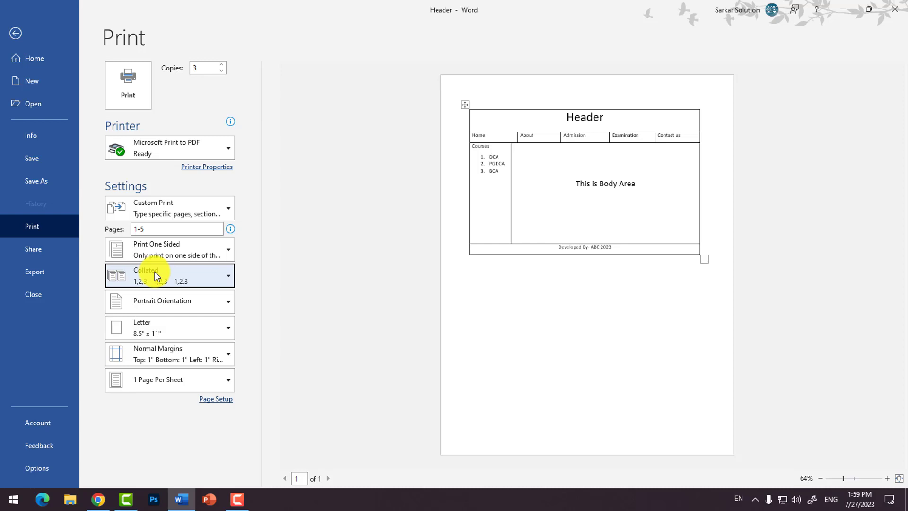
{"action": "left_click", "coordinate": [178, 303]}
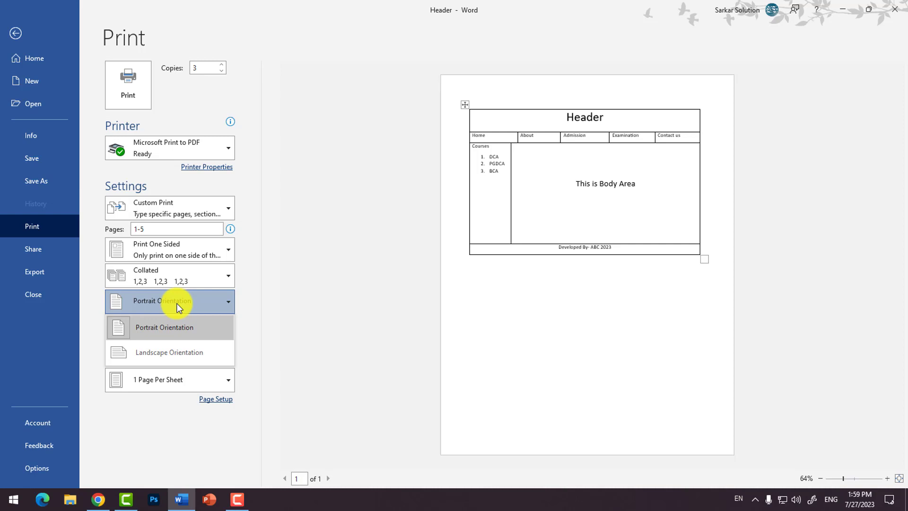
{"action": "left_click", "coordinate": [152, 330]}
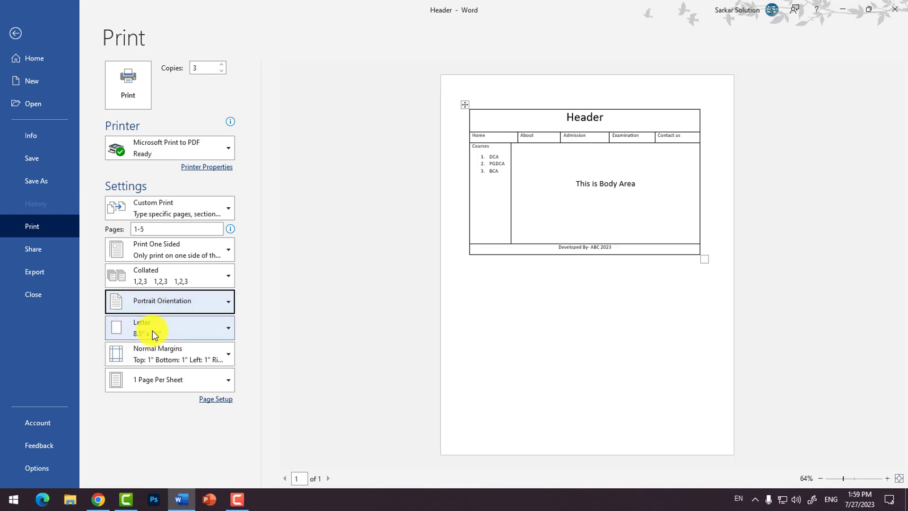
{"action": "left_click", "coordinate": [162, 305]}
{"action": "left_click", "coordinate": [161, 354]}
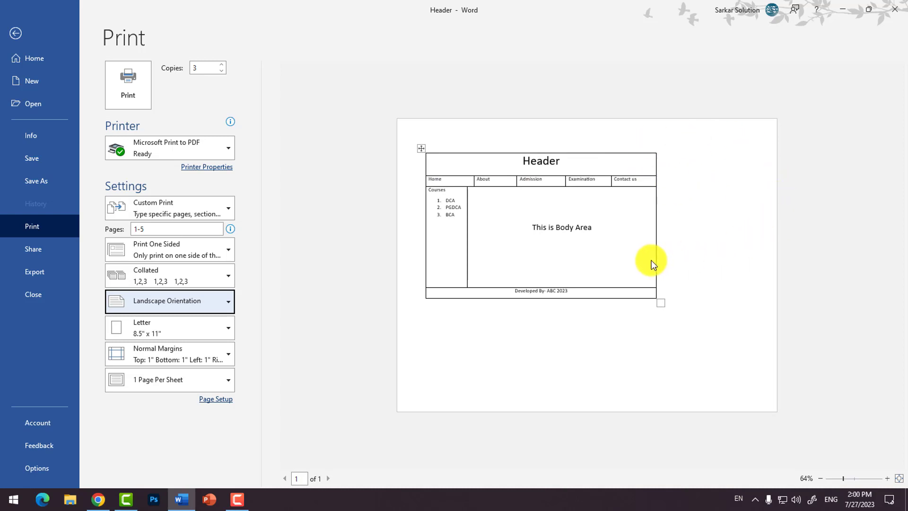
{"action": "left_click", "coordinate": [154, 303]}
{"action": "left_click", "coordinate": [164, 331]}
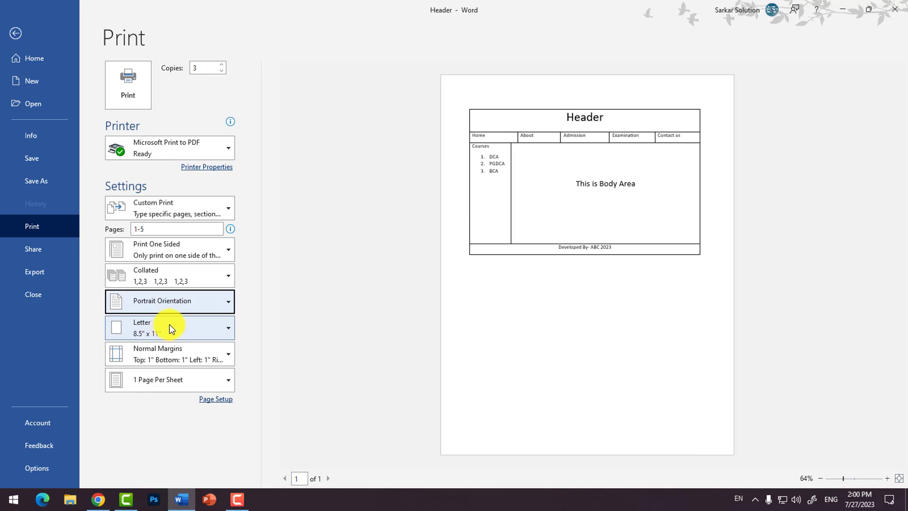
{"action": "left_click", "coordinate": [172, 333]}
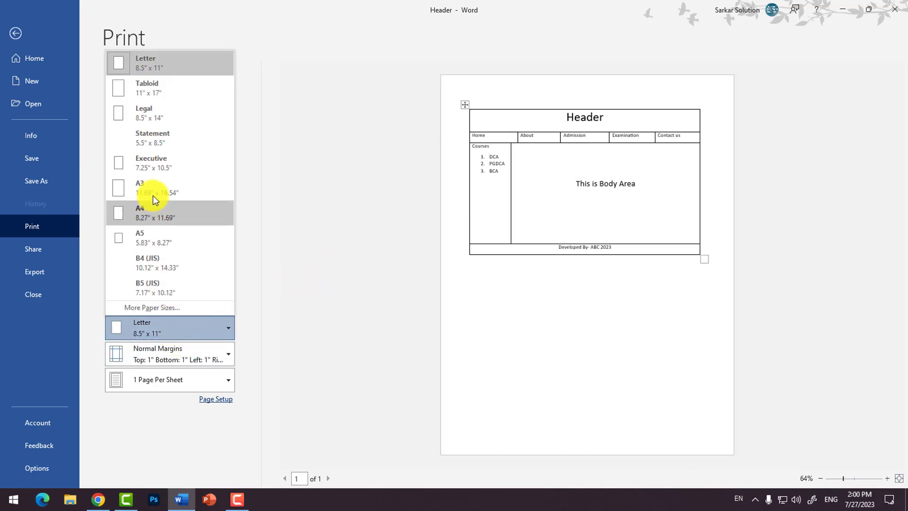
- Switch the paper size to A4 and keep Normal margins
{"action": "left_click", "coordinate": [149, 216]}
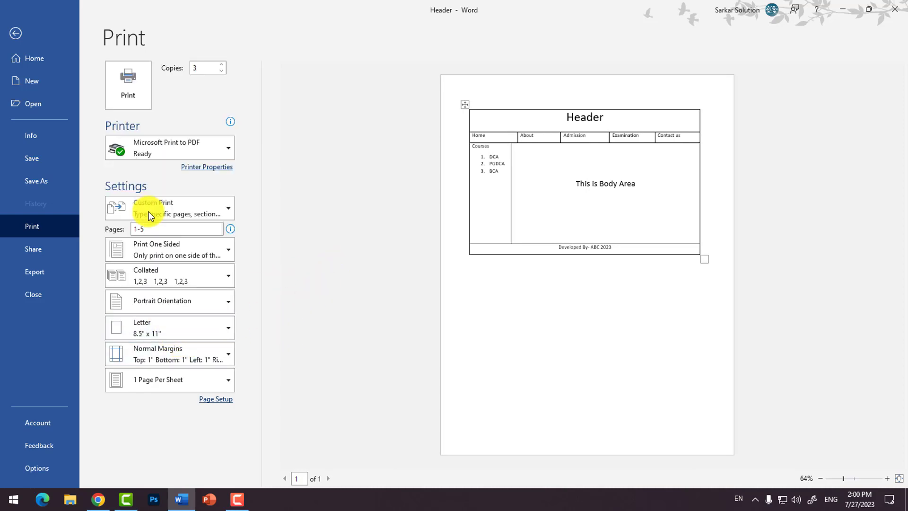
{"action": "left_click", "coordinate": [191, 352]}
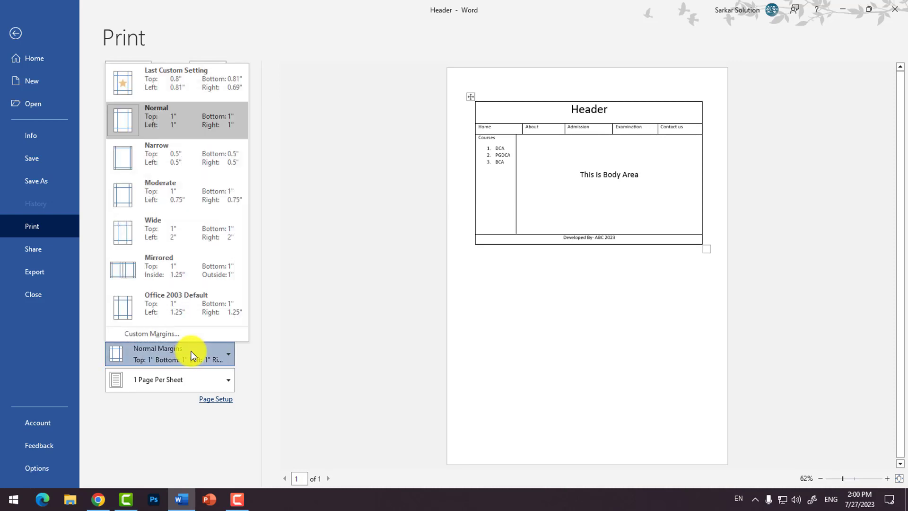
{"action": "left_click", "coordinate": [192, 355]}
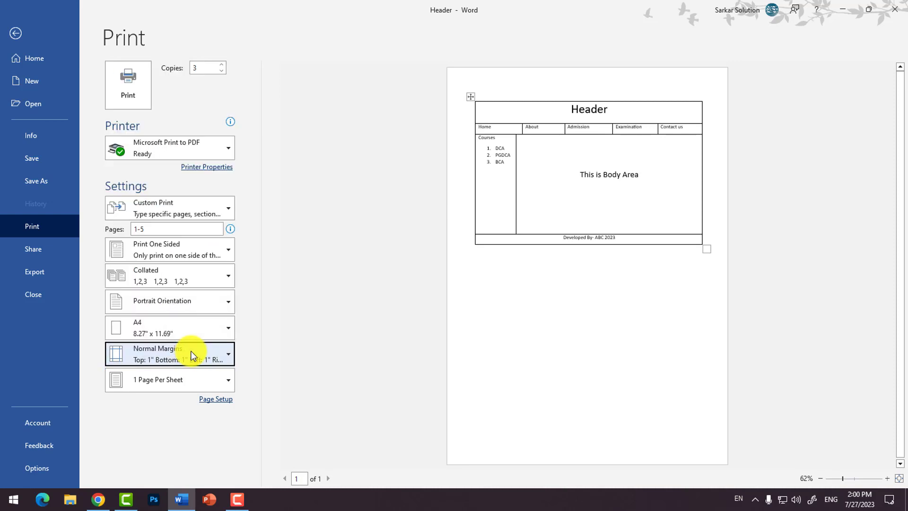
- Try 2 and 4 pages per sheet, settle on 1 Page Per Sheet, and open Page Setup
{"action": "left_click", "coordinate": [194, 379]}
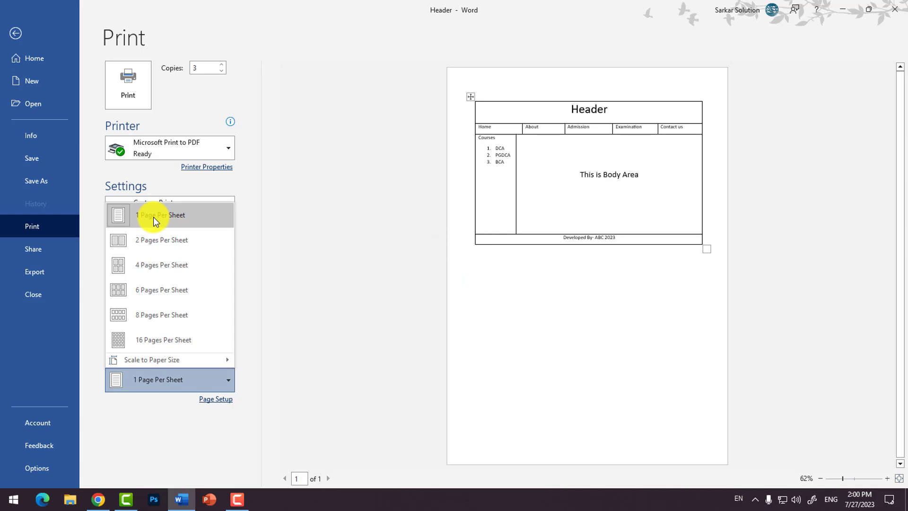
{"action": "left_click", "coordinate": [146, 239]}
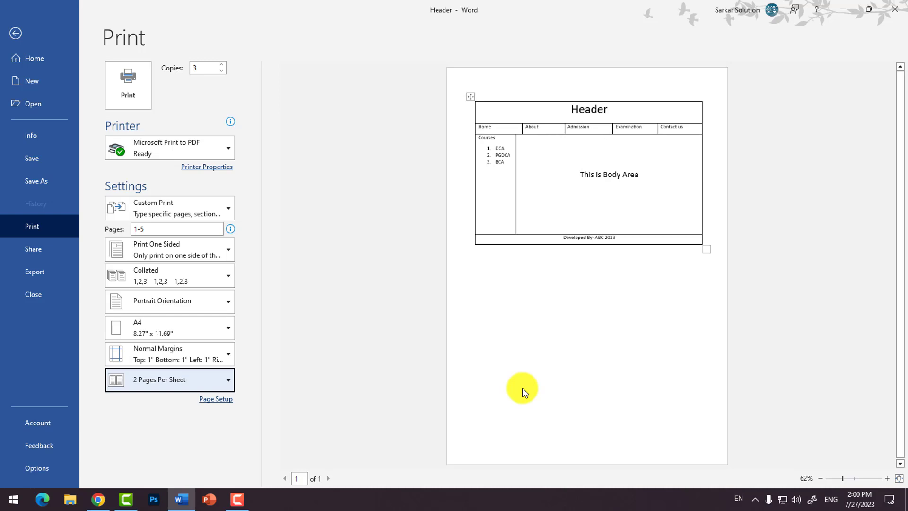
{"action": "left_click", "coordinate": [208, 380]}
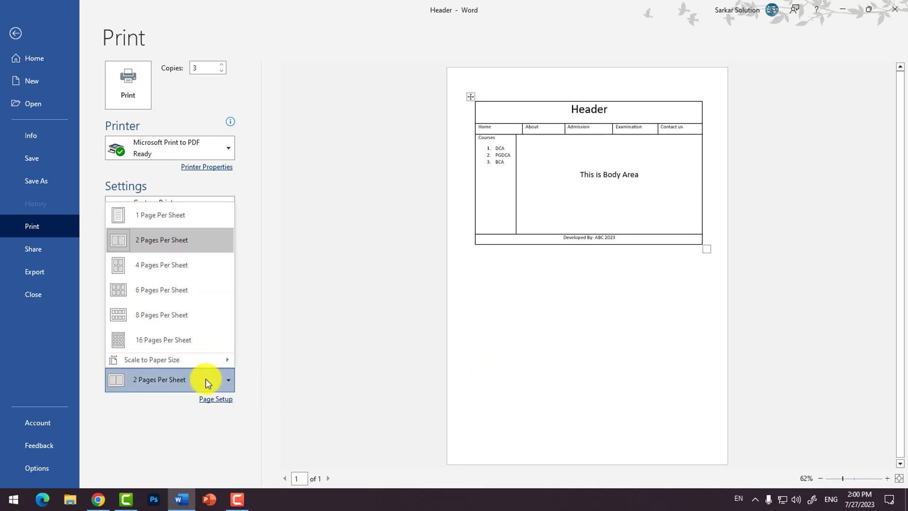
{"action": "left_click", "coordinate": [159, 268]}
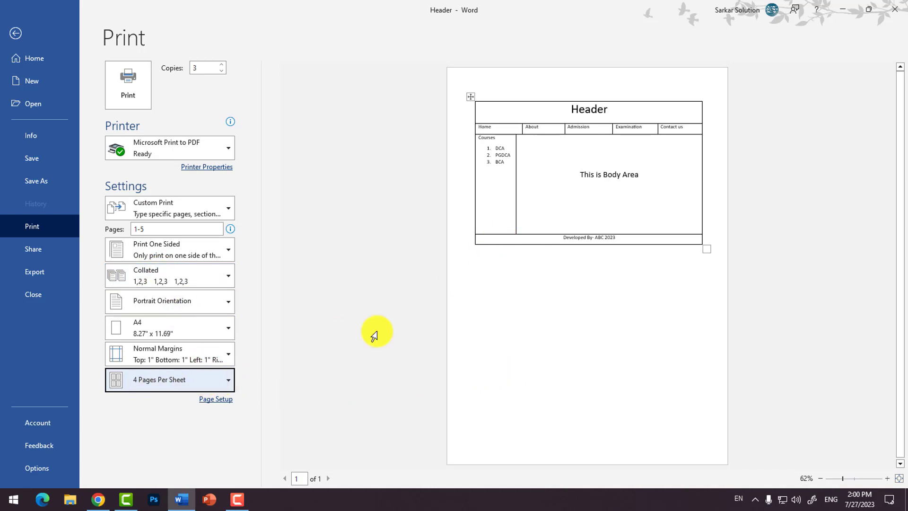
{"action": "left_click", "coordinate": [194, 373]}
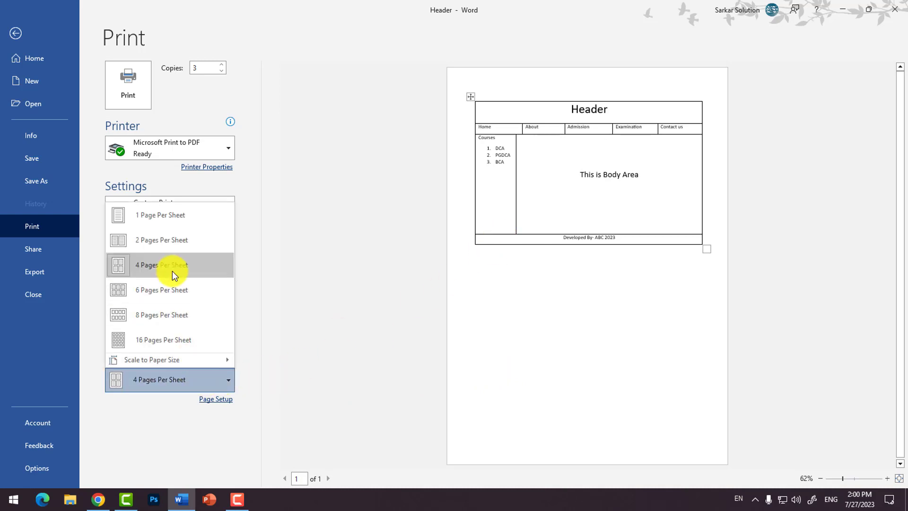
{"action": "left_click", "coordinate": [176, 245]}
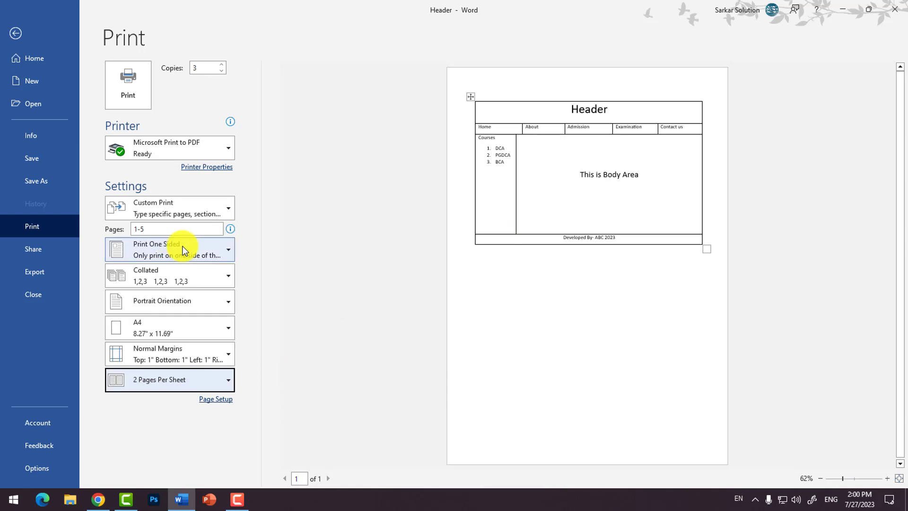
{"action": "left_click", "coordinate": [192, 389]}
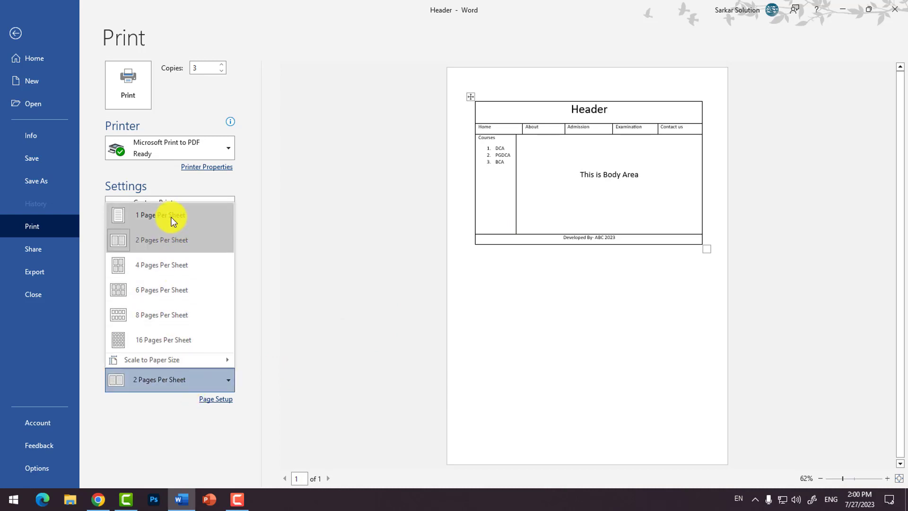
{"action": "left_click", "coordinate": [171, 225]}
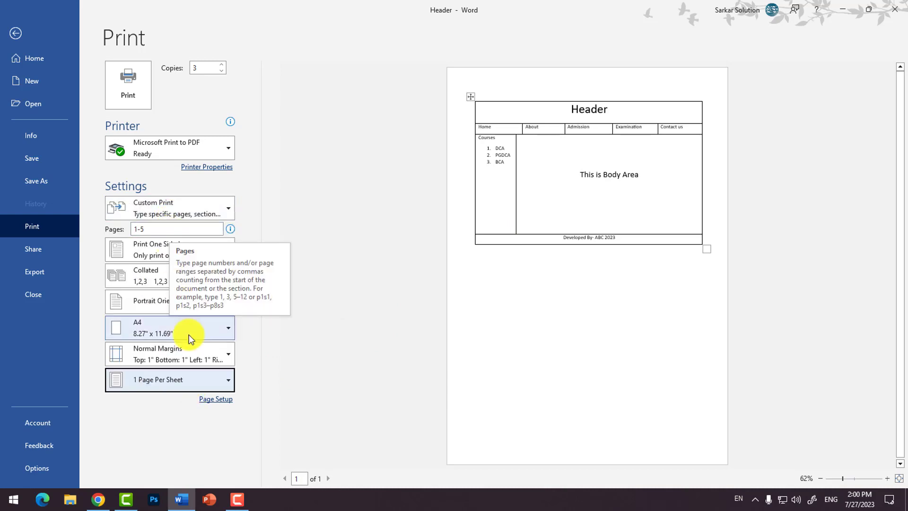
{"action": "left_click", "coordinate": [208, 401]}
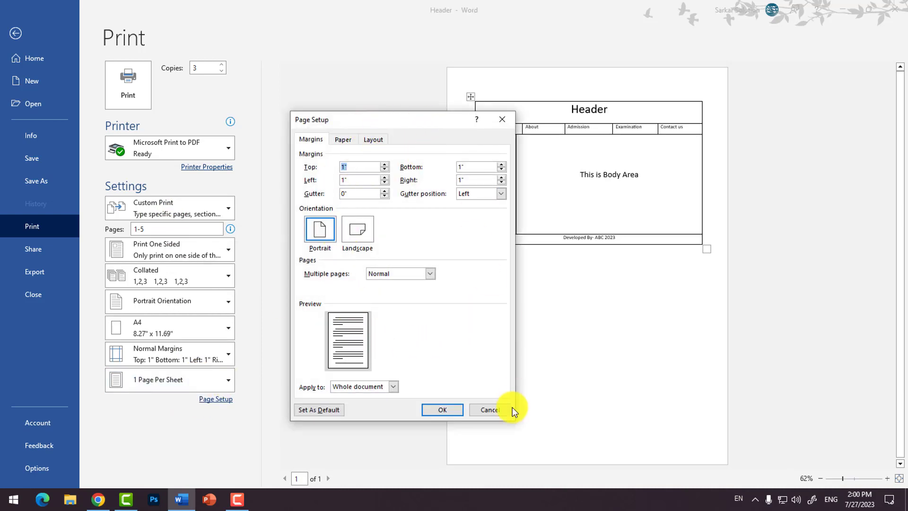
- Cancel the Page Setup dialog without changing any settings
{"action": "left_click", "coordinate": [490, 410]}
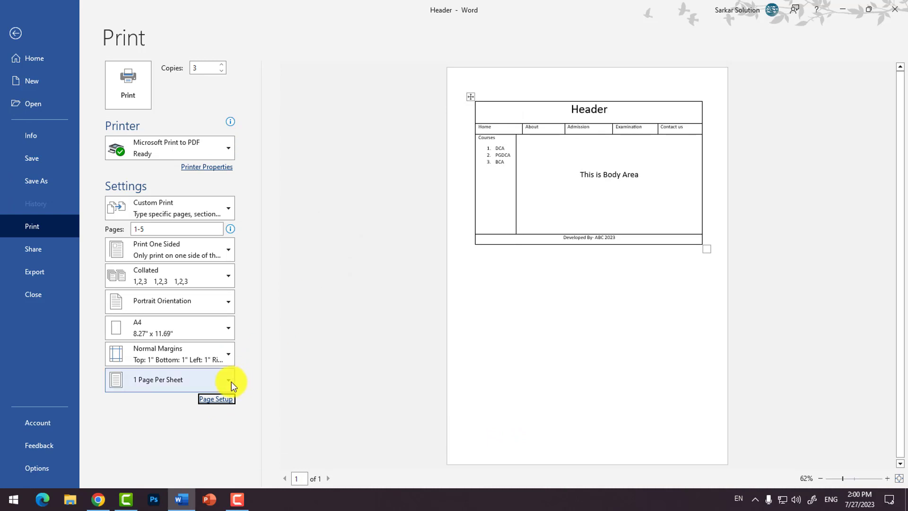